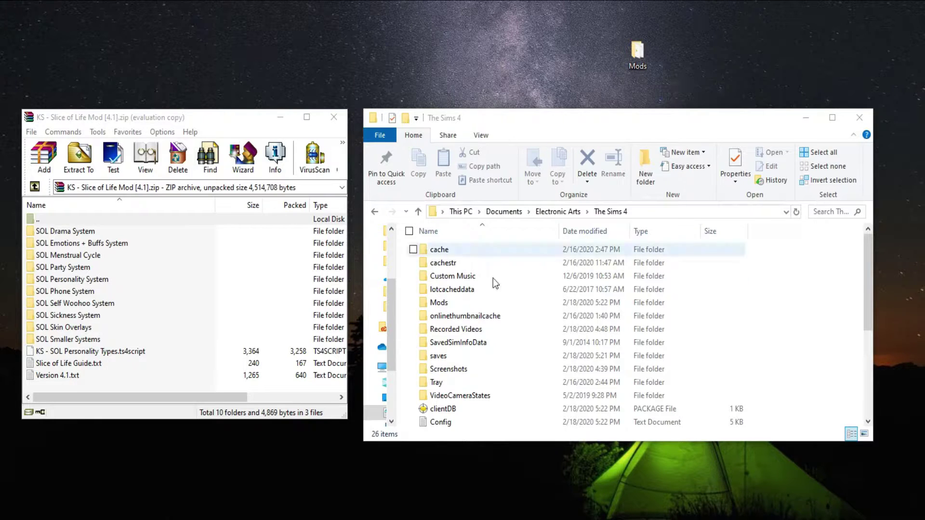
Open the Mods folder inside The Sims 4, then the desktop Mods folder.
{"action": "double_click", "coordinate": [468, 304]}
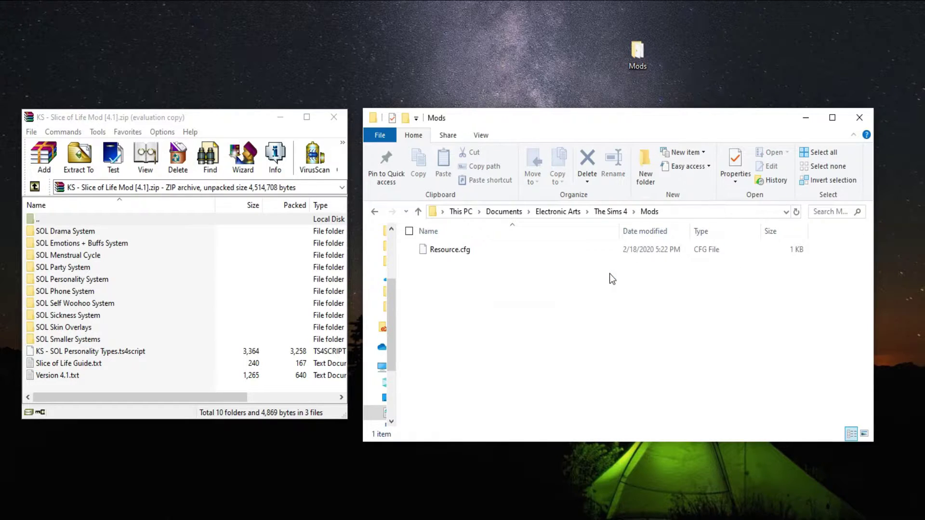
{"action": "left_click", "coordinate": [635, 67]}
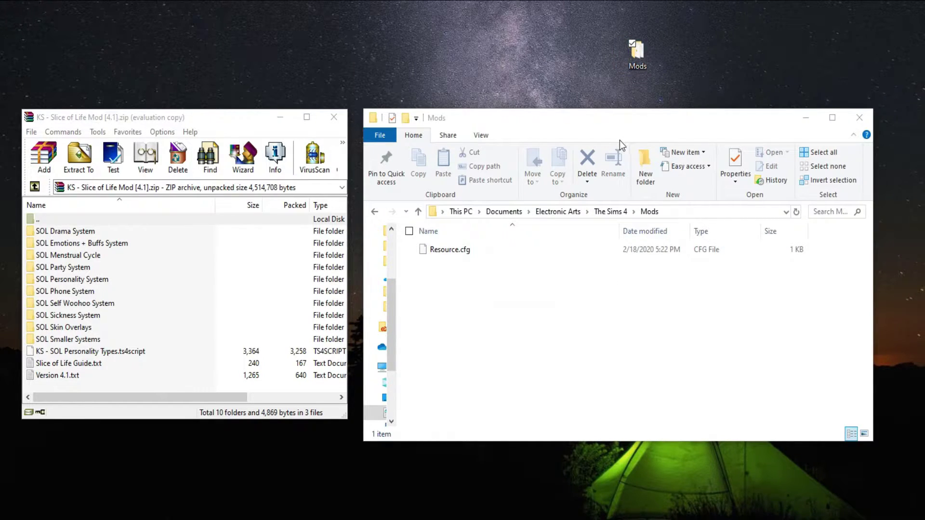
{"action": "key", "text": "Return"}
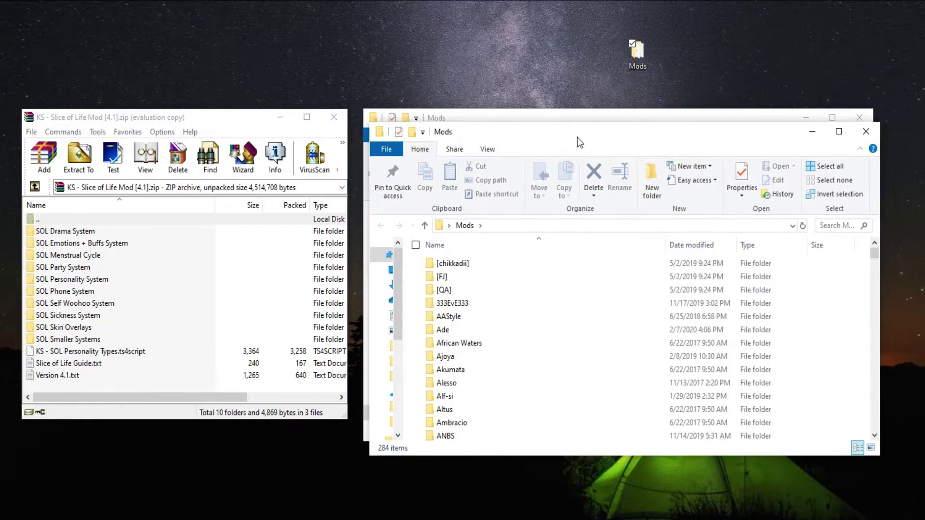
Browse the desktop Mods folder's 284 organised subfolders, then close that window.
{"action": "scroll", "coordinate": [608, 296], "scroll_direction": "down", "scroll_amount": 8}
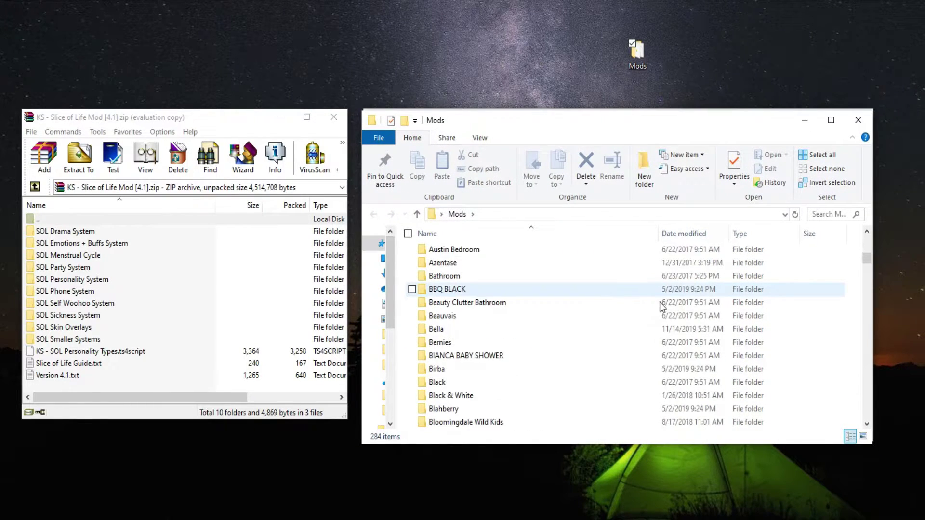
{"action": "scroll", "coordinate": [662, 303], "scroll_direction": "down", "scroll_amount": 3}
{"action": "mouse_move", "coordinate": [870, 263]}
{"action": "left_mouse_down"}
{"action": "mouse_move", "coordinate": [874, 404]}
{"action": "mouse_move", "coordinate": [858, 229]}
{"action": "left_mouse_up"}
{"action": "scroll", "coordinate": [698, 330], "scroll_direction": "down", "scroll_amount": 20}
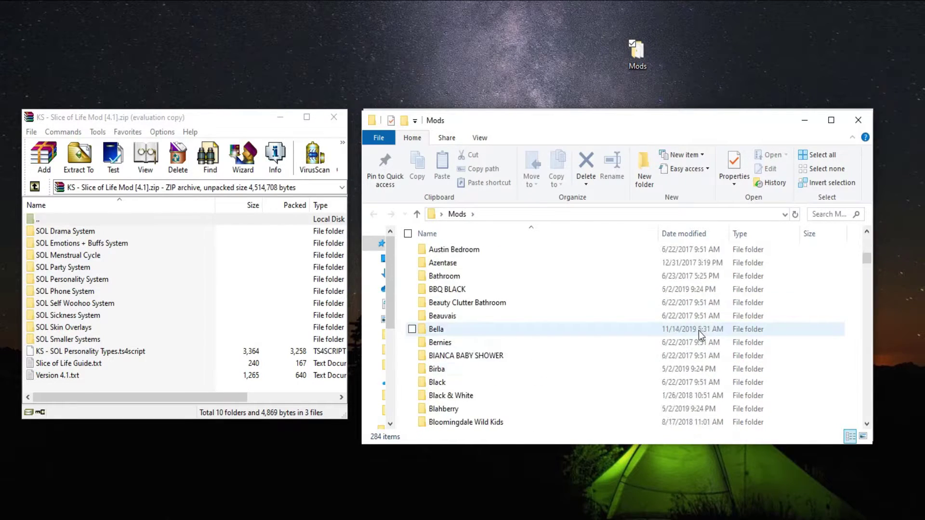
{"action": "scroll", "coordinate": [695, 325], "scroll_direction": "down", "scroll_amount": 18}
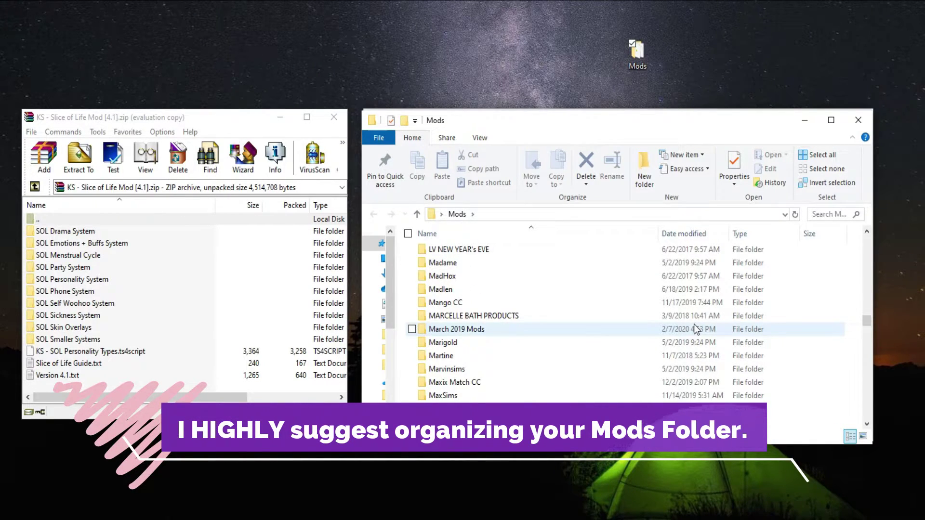
{"action": "scroll", "coordinate": [694, 324], "scroll_direction": "down", "scroll_amount": 20}
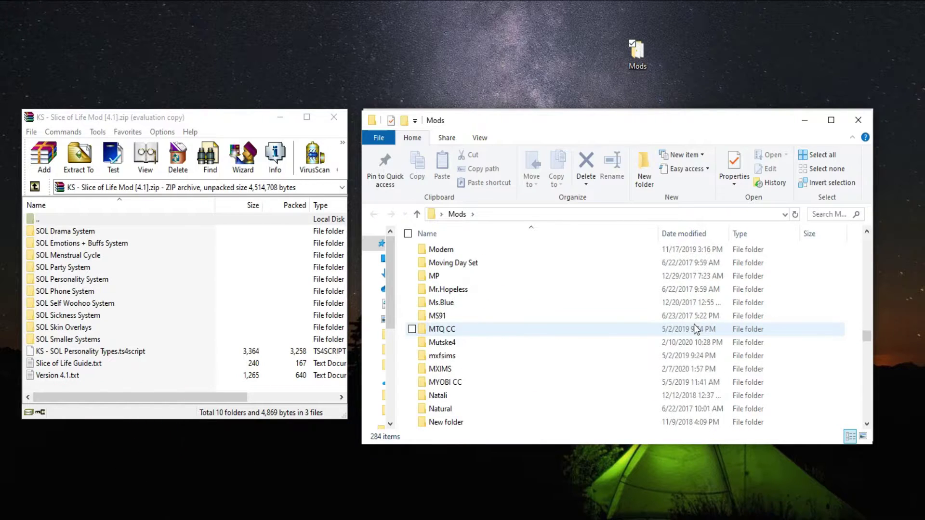
{"action": "scroll", "coordinate": [695, 324], "scroll_direction": "down", "scroll_amount": 12}
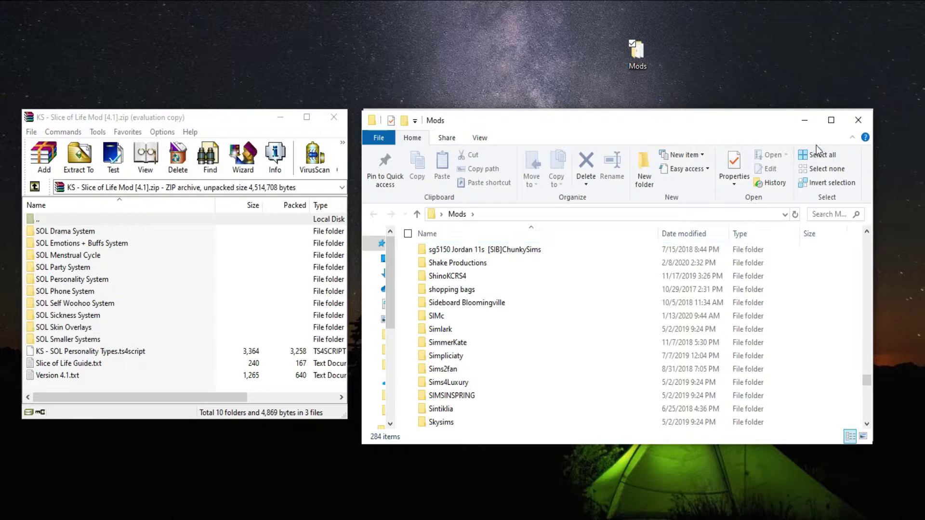
{"action": "left_click", "coordinate": [858, 121]}
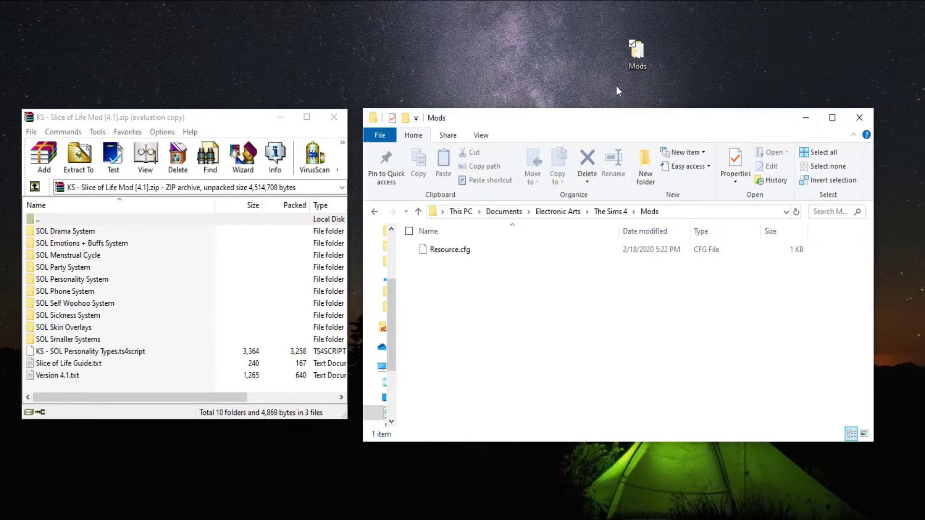
{"action": "left_click", "coordinate": [638, 53]}
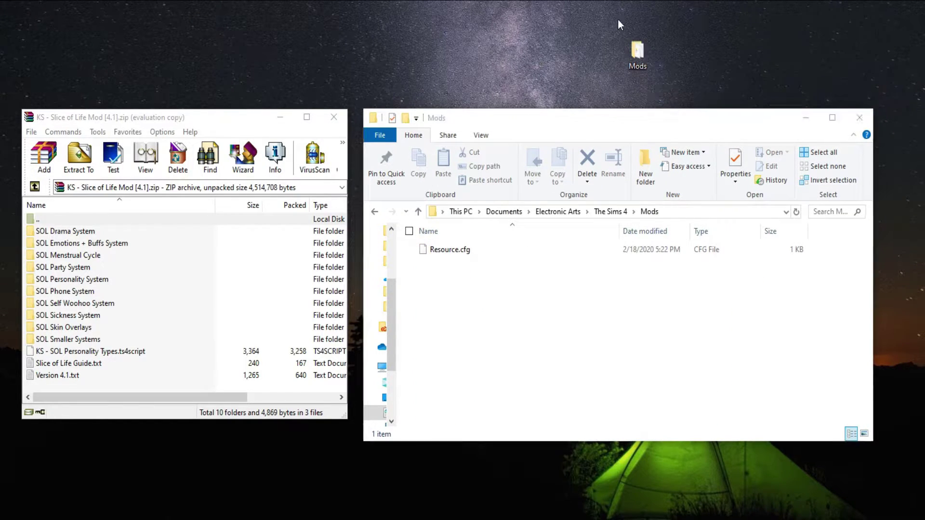
{"action": "left_click", "coordinate": [692, 59]}
{"action": "left_click", "coordinate": [62, 387]}
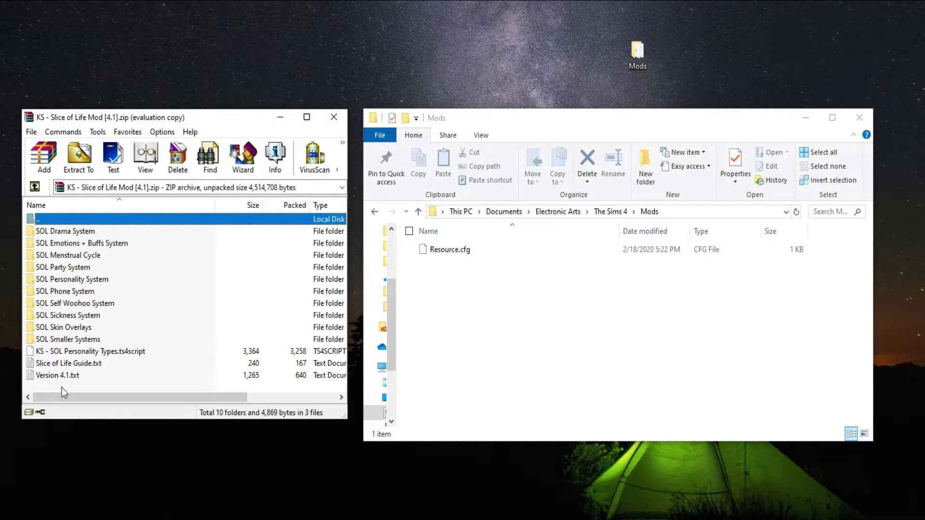
{"action": "left_click", "coordinate": [61, 388]}
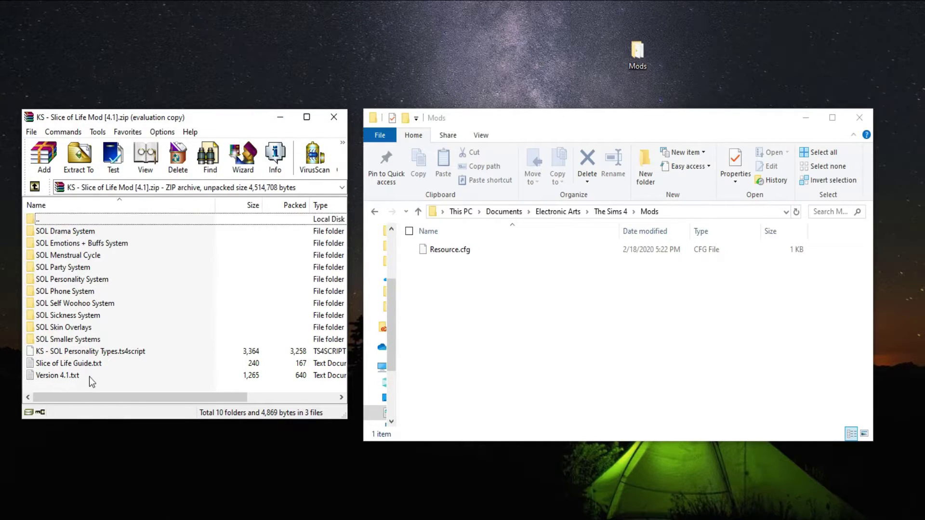
{"action": "left_click", "coordinate": [172, 354]}
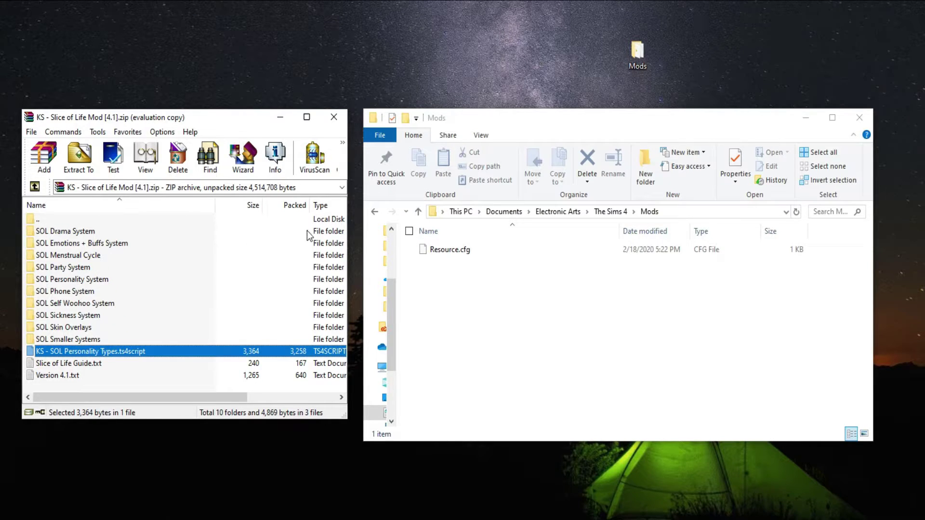
Drag the ten selected SOL folders into The Sims 4 Mods folder and verify SOL Drama System's contents.
{"action": "left_click_drag", "start_coordinate": [308, 231], "coordinate": [269, 343]}
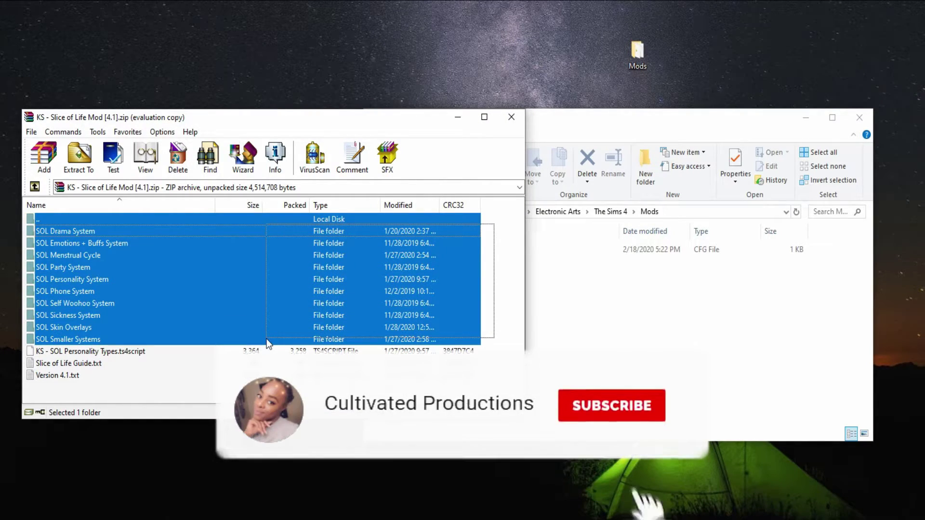
{"action": "left_click_drag", "start_coordinate": [270, 289], "coordinate": [674, 314]}
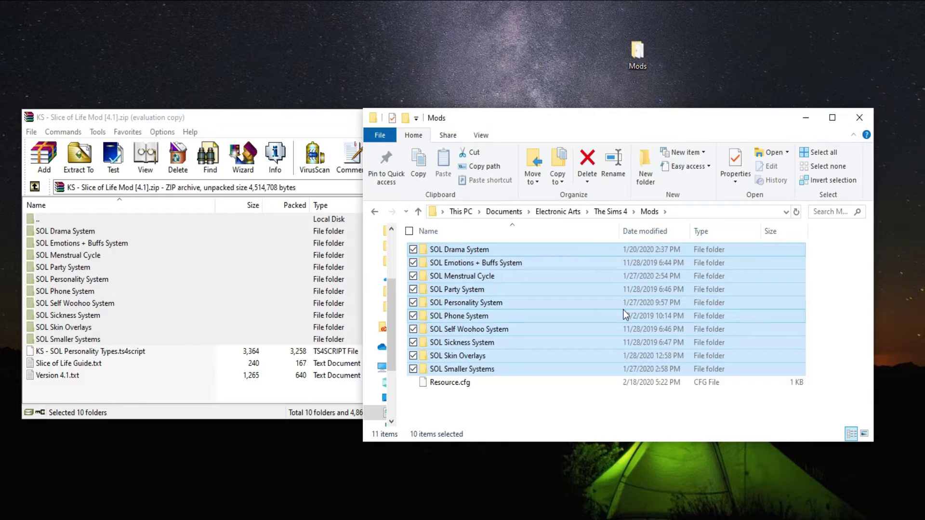
{"action": "left_click", "coordinate": [456, 252]}
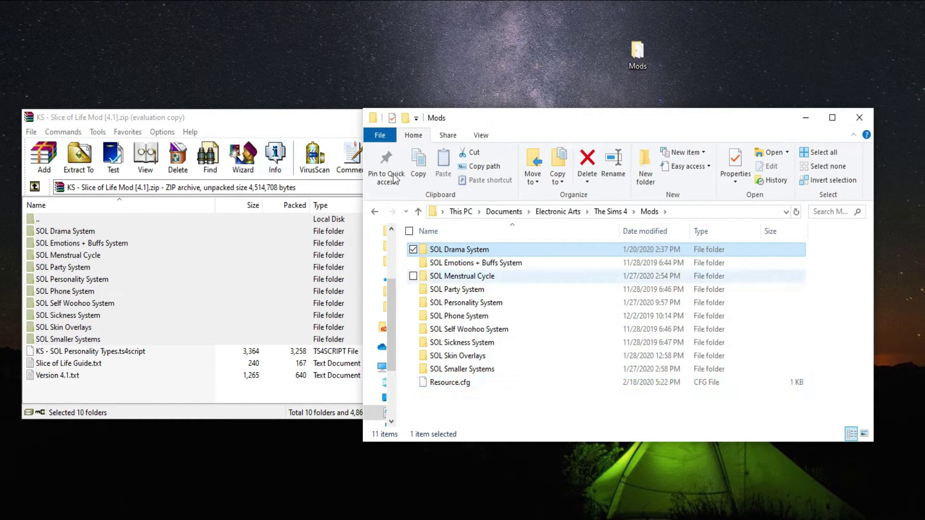
{"action": "double_click", "coordinate": [506, 251]}
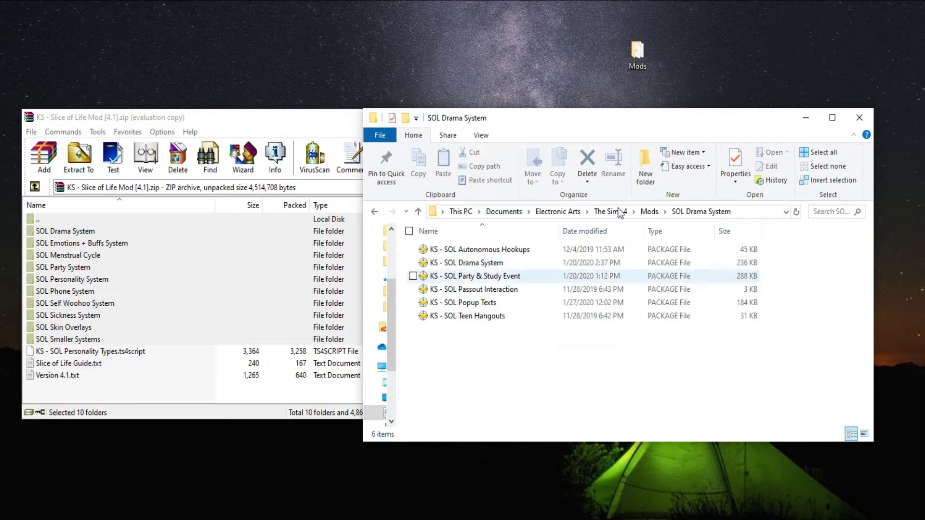
{"action": "left_click", "coordinate": [377, 213]}
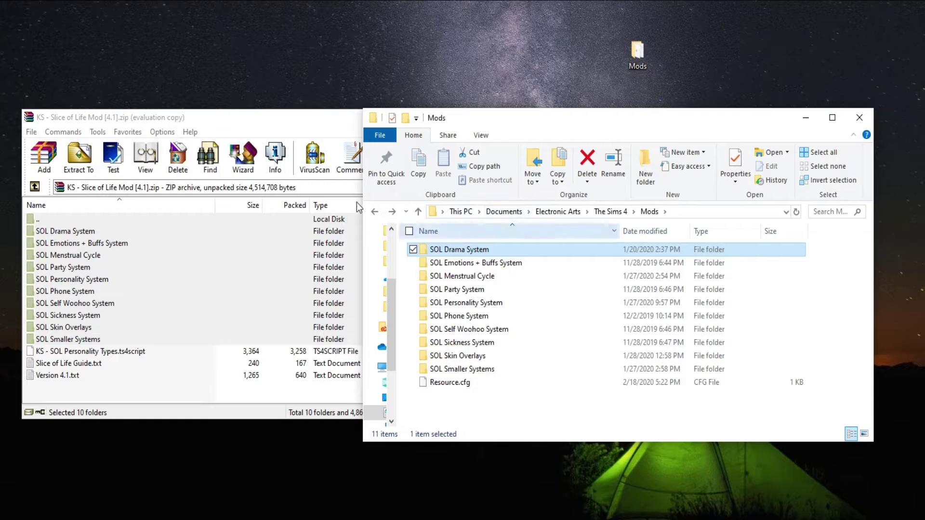
{"action": "left_click", "coordinate": [102, 354]}
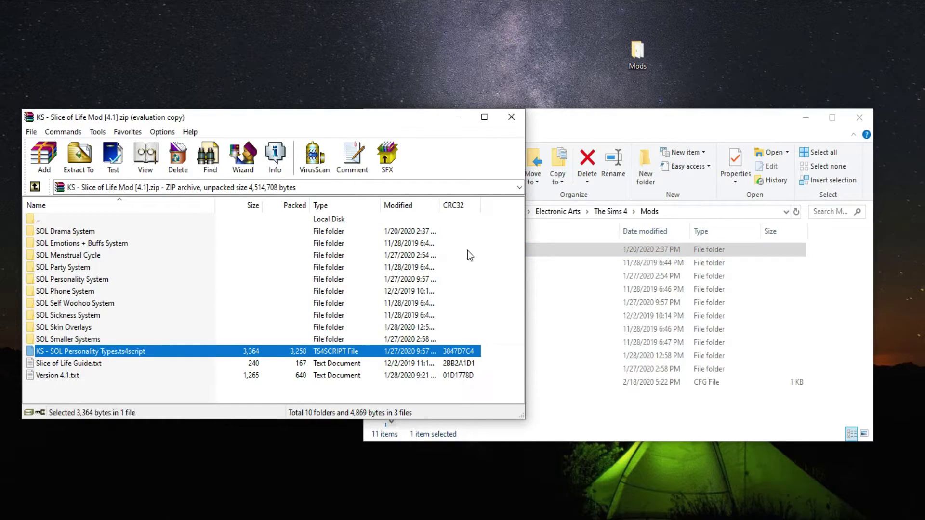
{"action": "left_click_drag", "start_coordinate": [525, 234], "coordinate": [336, 246]}
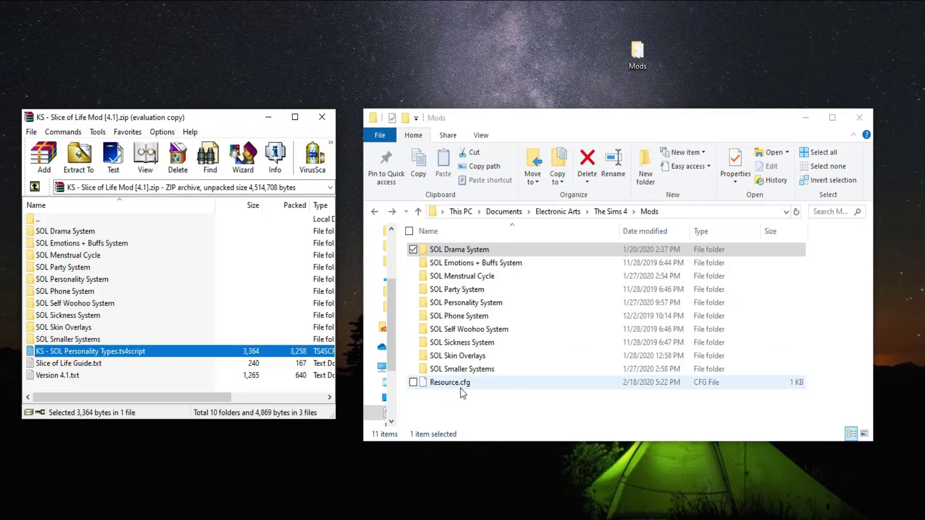
{"action": "left_click", "coordinate": [488, 382]}
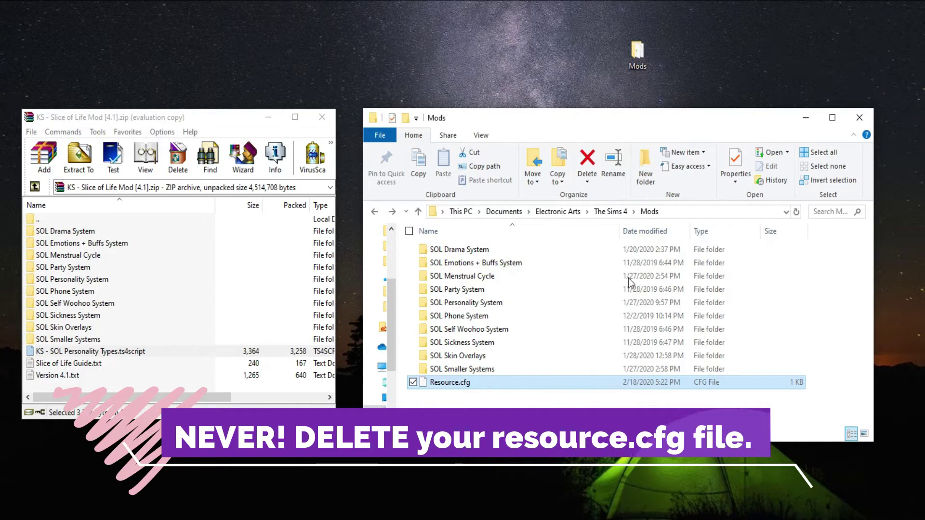
{"action": "left_click", "coordinate": [512, 397]}
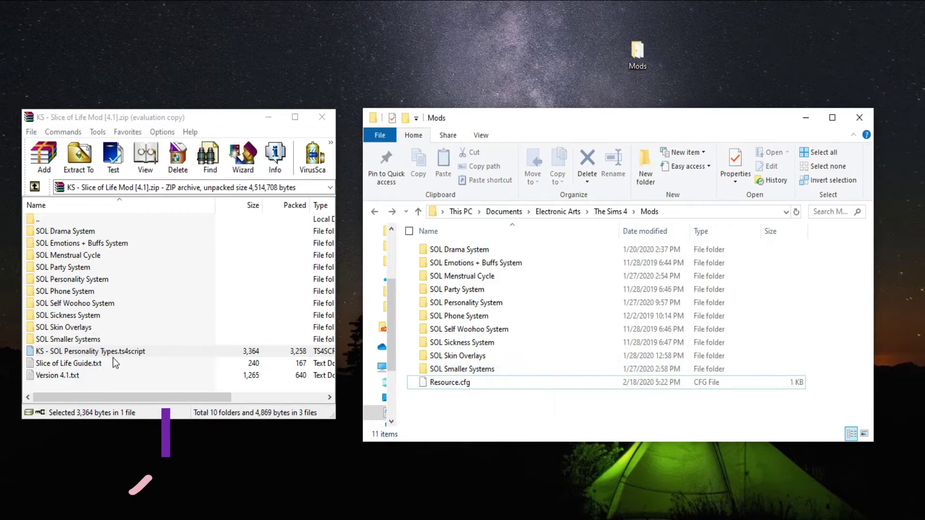
Drop KS - SOL Personality Types.ts4script into Mods; select the Slice of Life Guide and Version 4.1 text files.
{"action": "left_click", "coordinate": [128, 351]}
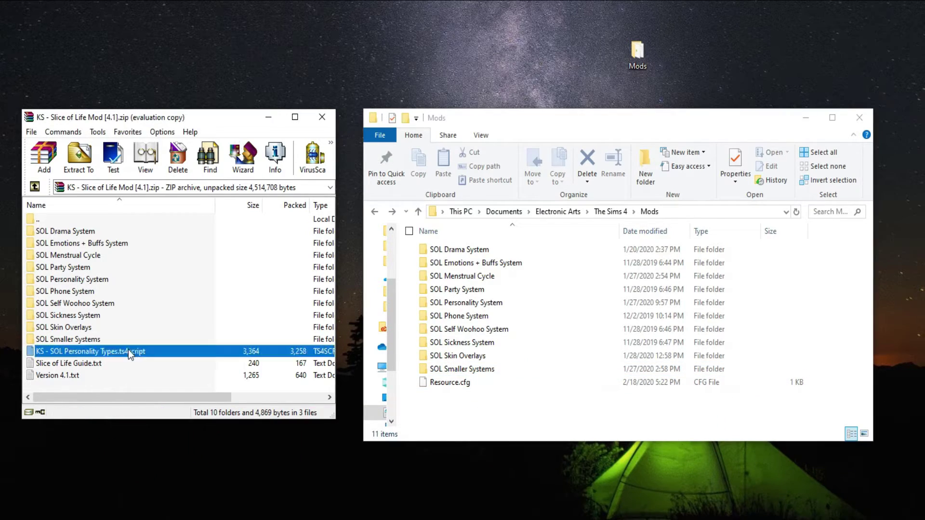
{"action": "left_click_drag", "start_coordinate": [566, 406], "coordinate": [737, 379]}
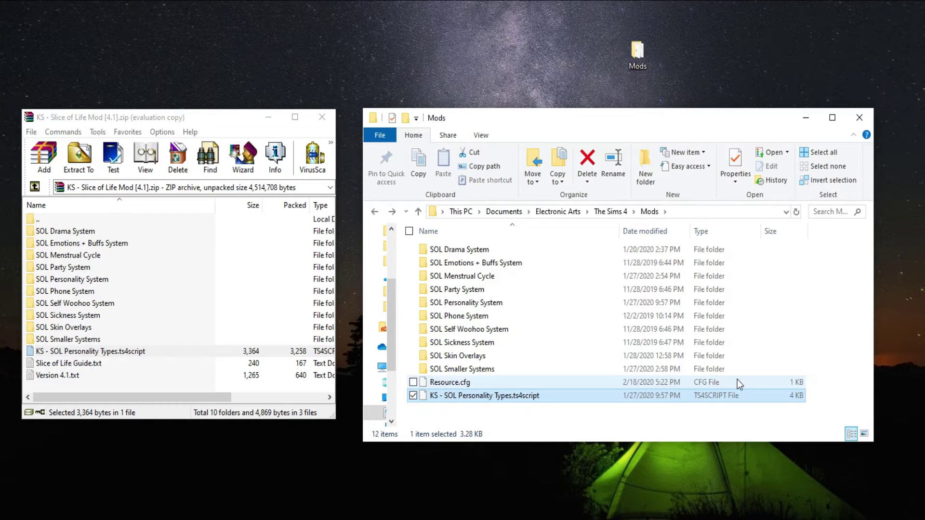
{"action": "left_click", "coordinate": [524, 413]}
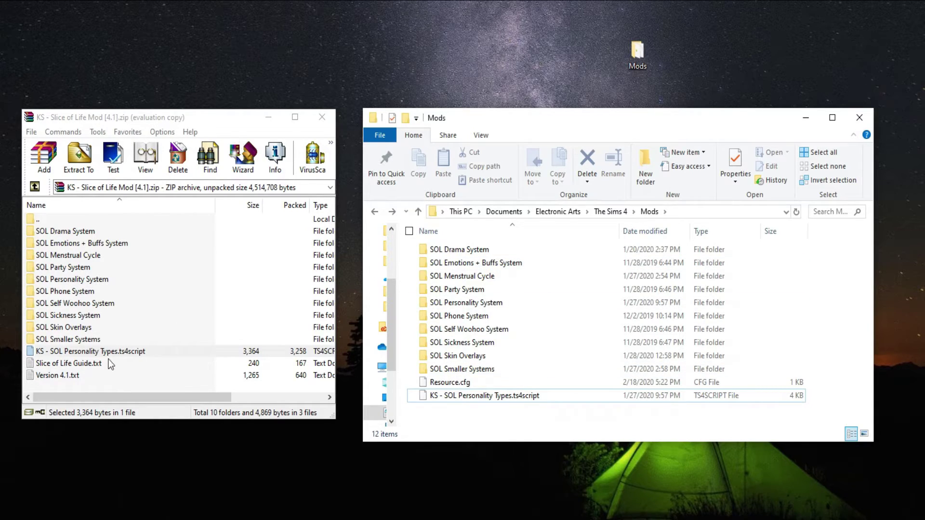
{"action": "left_click", "coordinate": [89, 366]}
{"action": "left_click", "coordinate": [71, 377]}
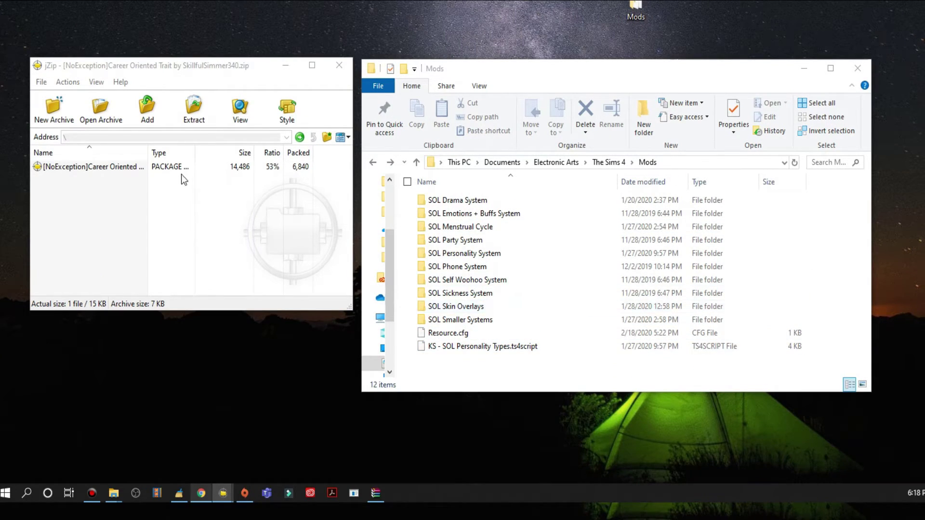
Drag the 14,486-byte Career Oriented Trait package from jZip into the Mods folder.
{"action": "left_click_drag", "start_coordinate": [131, 168], "coordinate": [442, 345]}
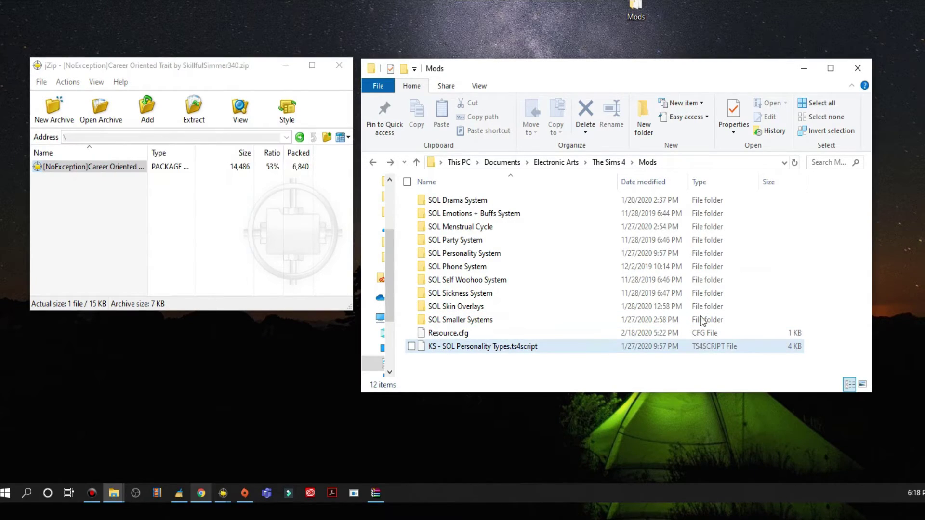